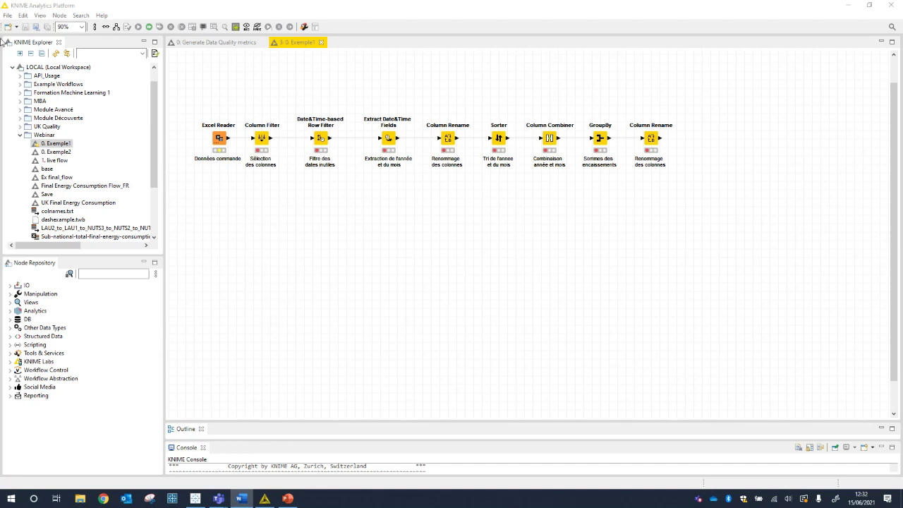
- Collapse the Webinar folder and open the Generate Data Quality metrics(2) workflow from the UK Quality folder
click(94, 44)
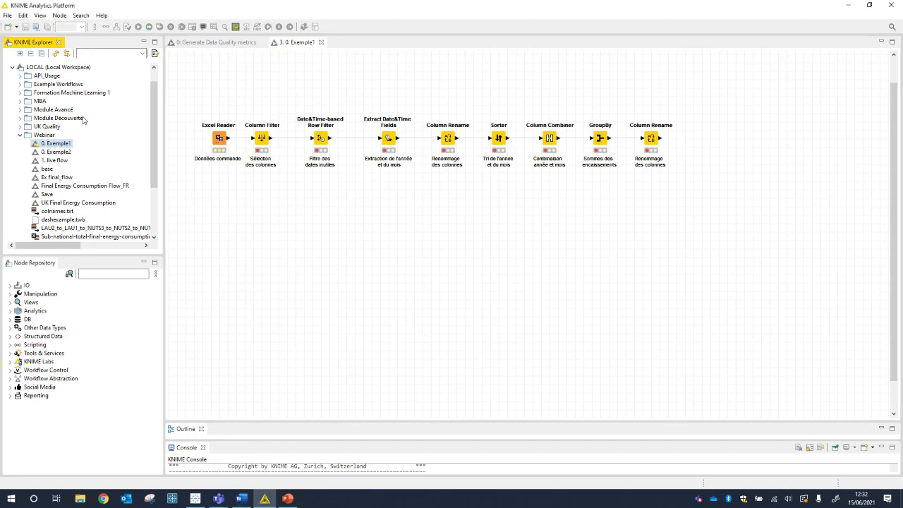
mouse_move(86, 45)
mouse_down()
mouse_move(98, 46)
mouse_move(99, 66)
mouse_move(66, 414)
mouse_move(74, 344)
mouse_move(65, 76)
mouse_move(89, 47)
mouse_up()
click(19, 134)
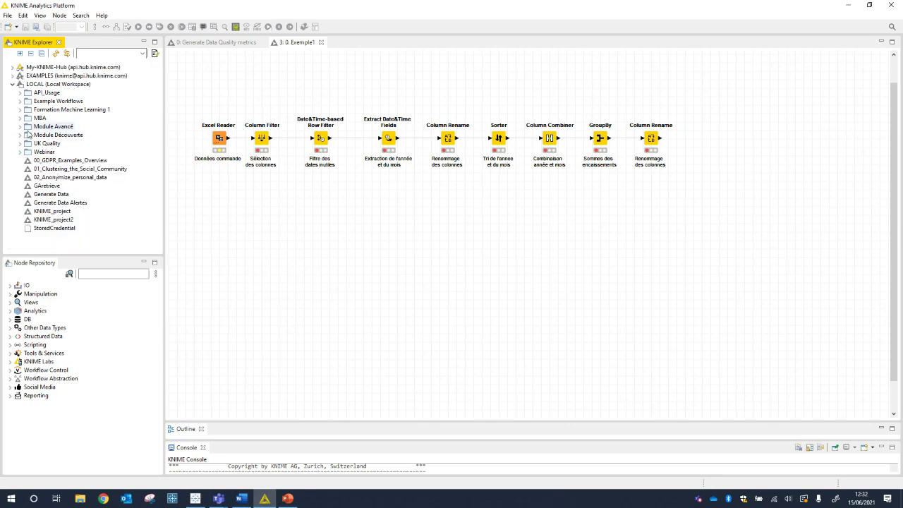
click(20, 143)
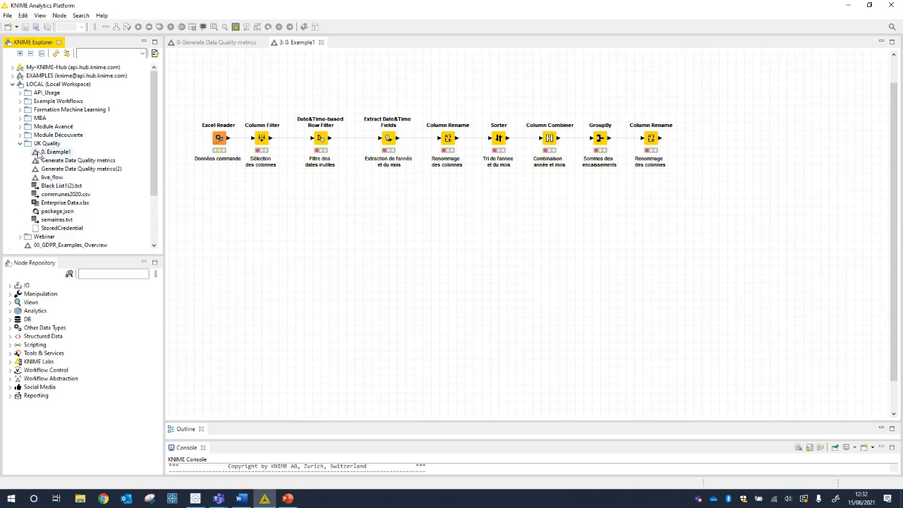
click(45, 153)
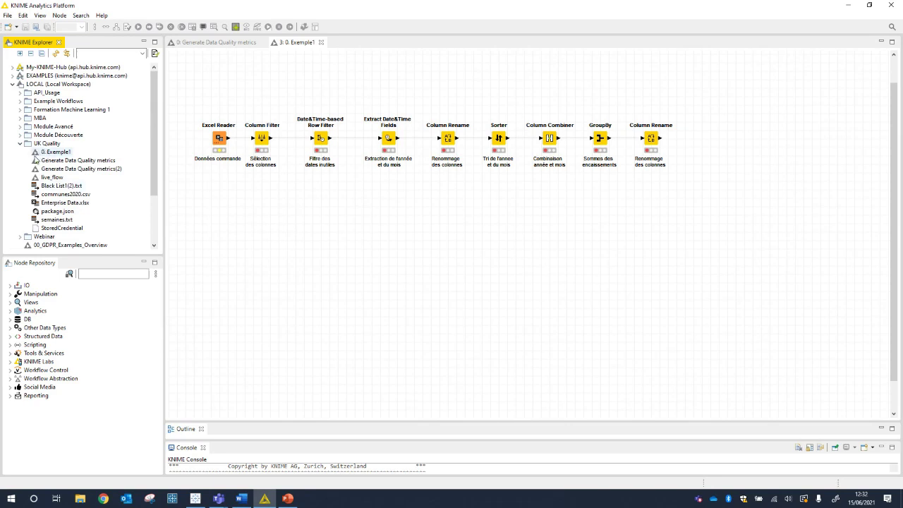
double_click(65, 169)
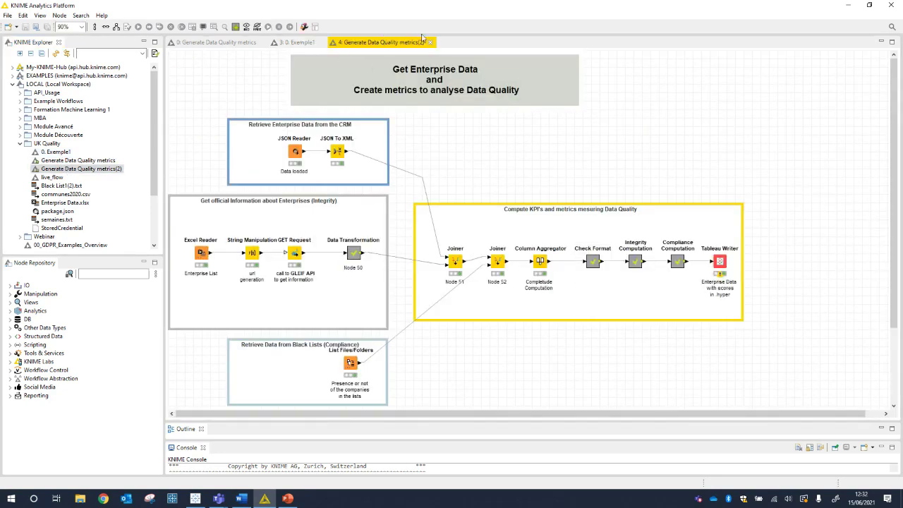
- Switch to the 0. Exemple1 workflow and back, and close the Generate Data Quality metrics(2) workflow
click(297, 44)
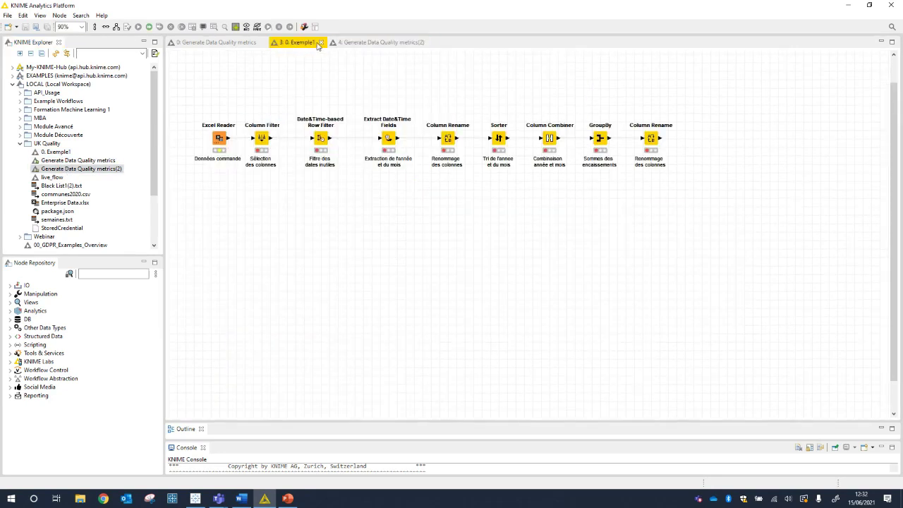
click(353, 43)
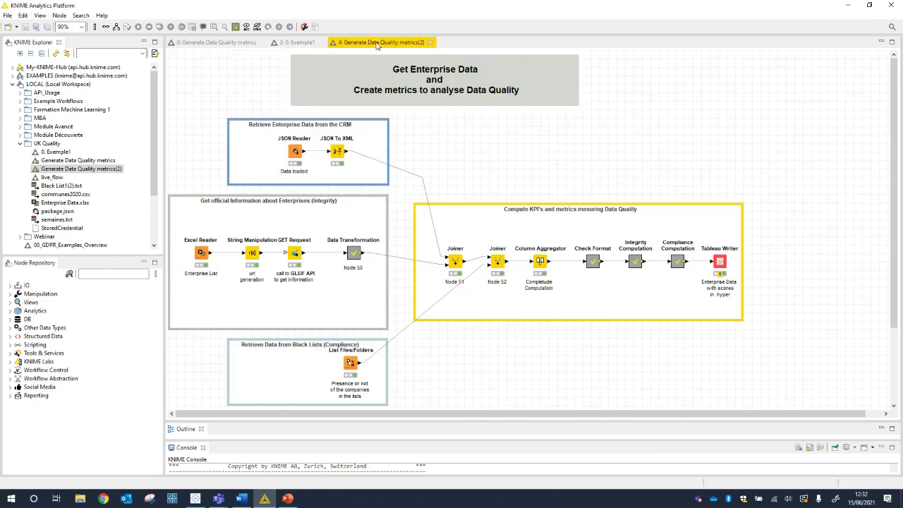
click(429, 42)
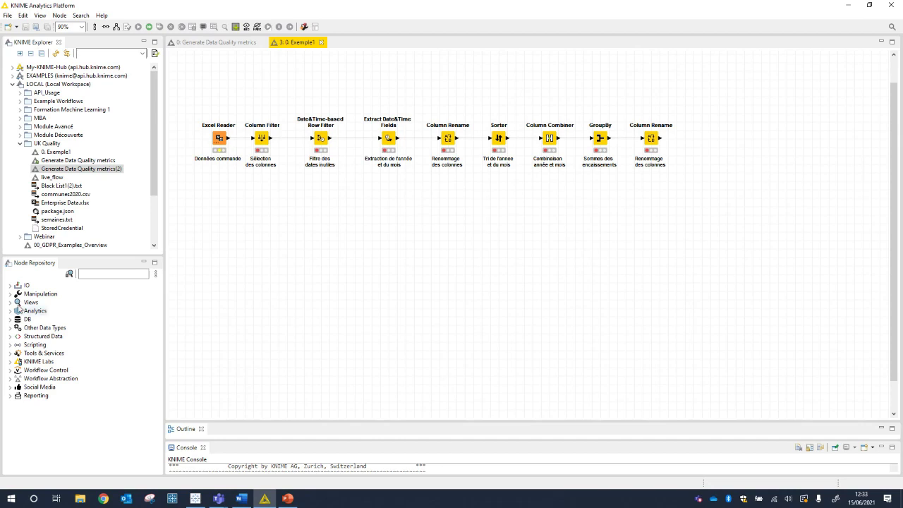
- Browse the Analytics category of the node repository and collapse it again
double_click(16, 314)
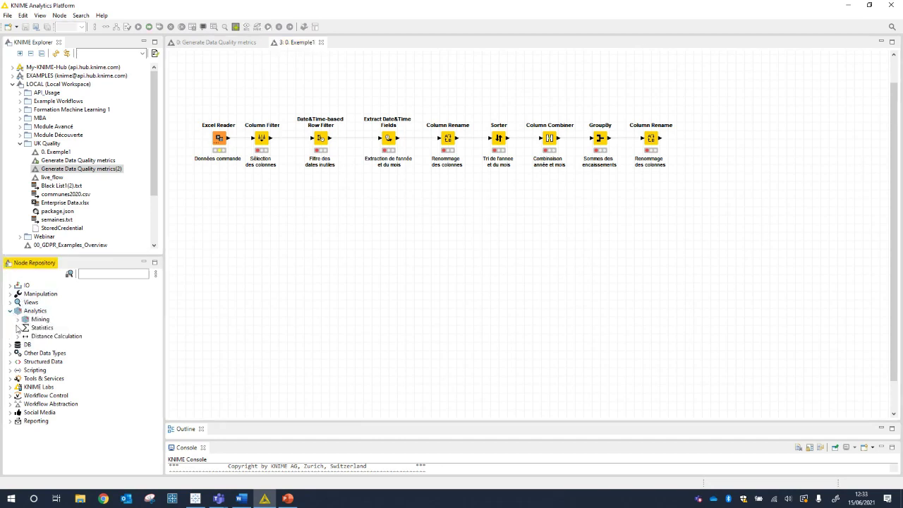
click(18, 319)
click(10, 301)
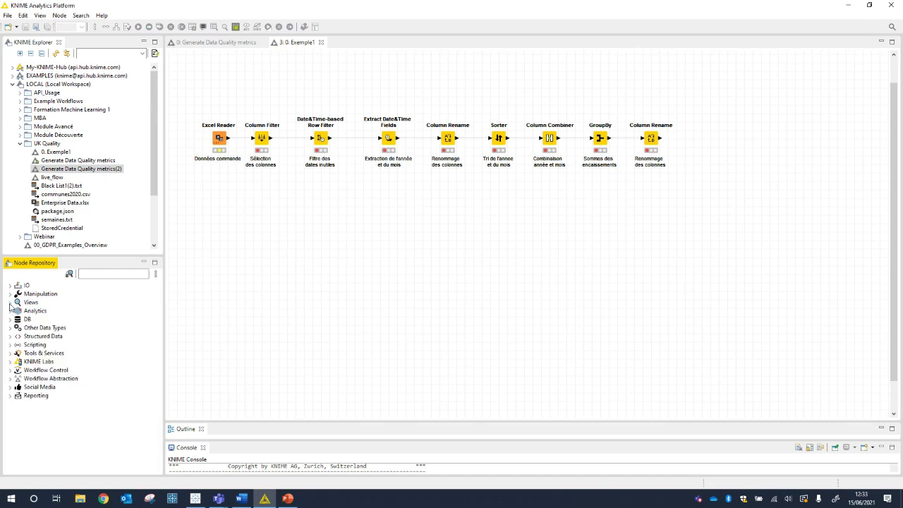
- Search the node repository for "filter" and add a Column Filter node below the existing chain in 0. Exemple1
click(111, 274)
text(filter)
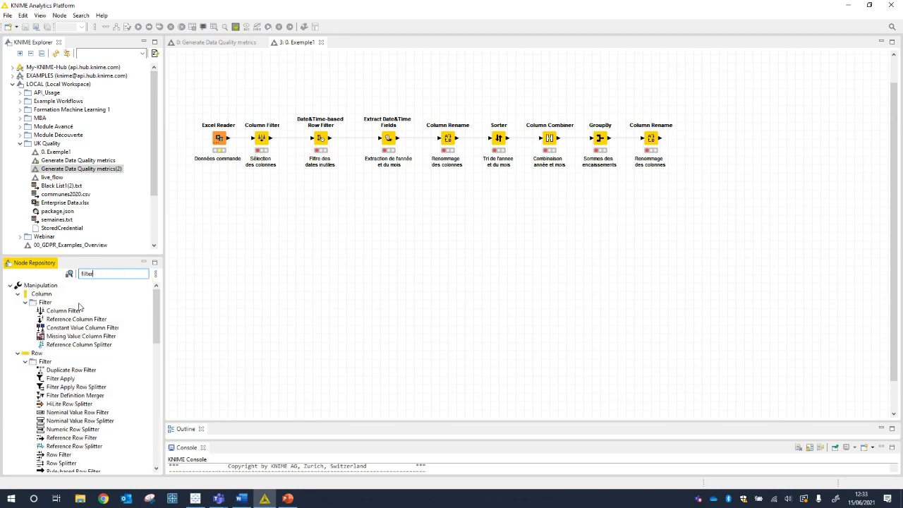
drag(70, 314, 305, 295)
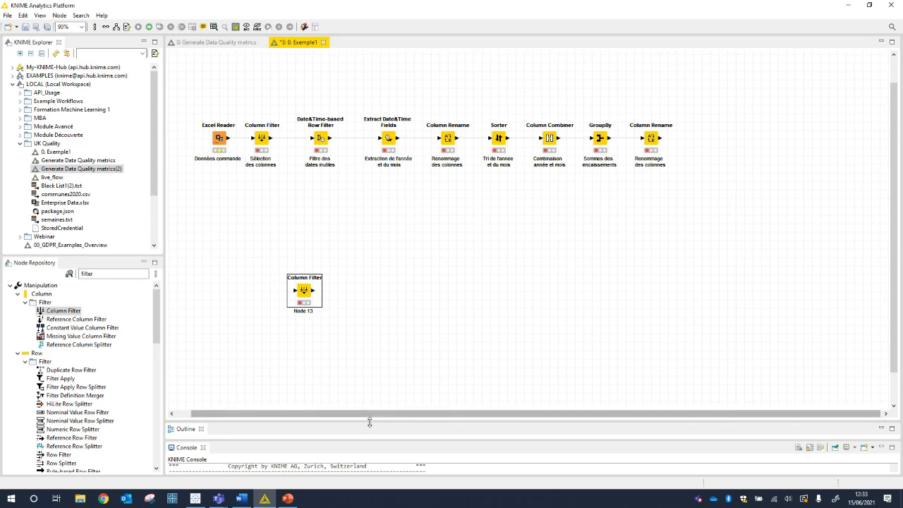
- Enlarge the Outline area and use it to navigate the workflow enlarged to 175%
drag(369, 421, 371, 388)
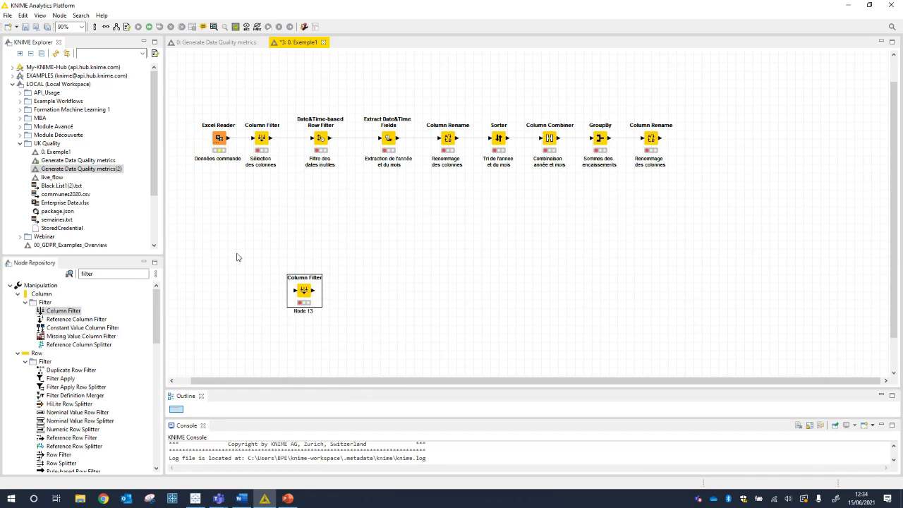
scroll(237, 257, up, 5)
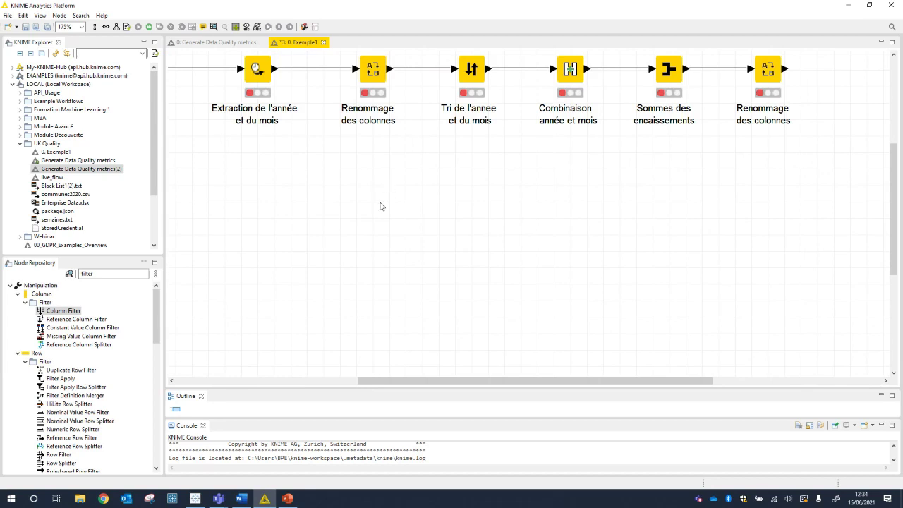
click(177, 412)
drag(177, 412, 181, 414)
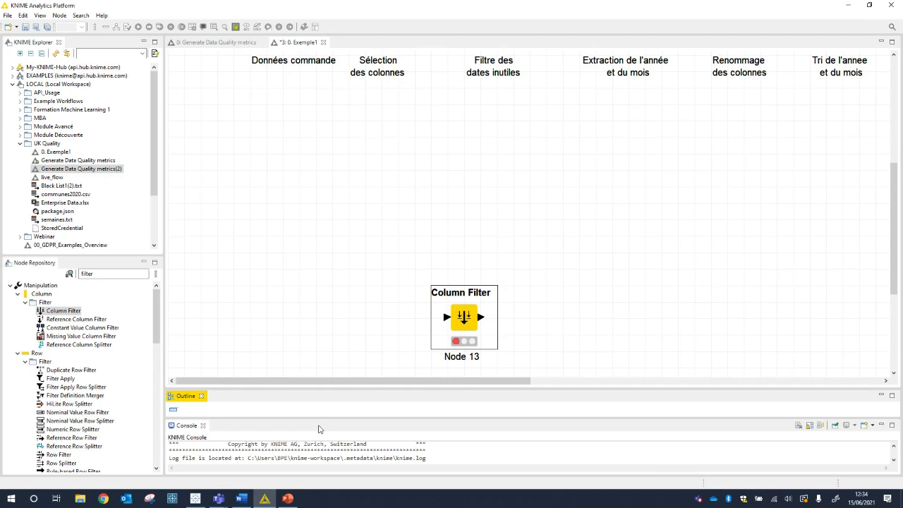
- In the Generate Data Quality metrics workflow, shrink the Outline area and inspect the file table of the Enterprise List Excel Reader
click(212, 43)
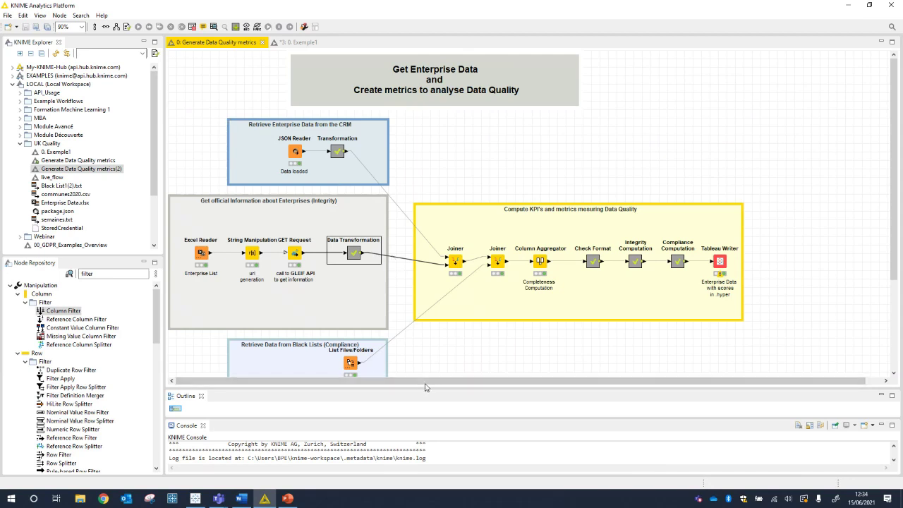
drag(424, 388, 424, 426)
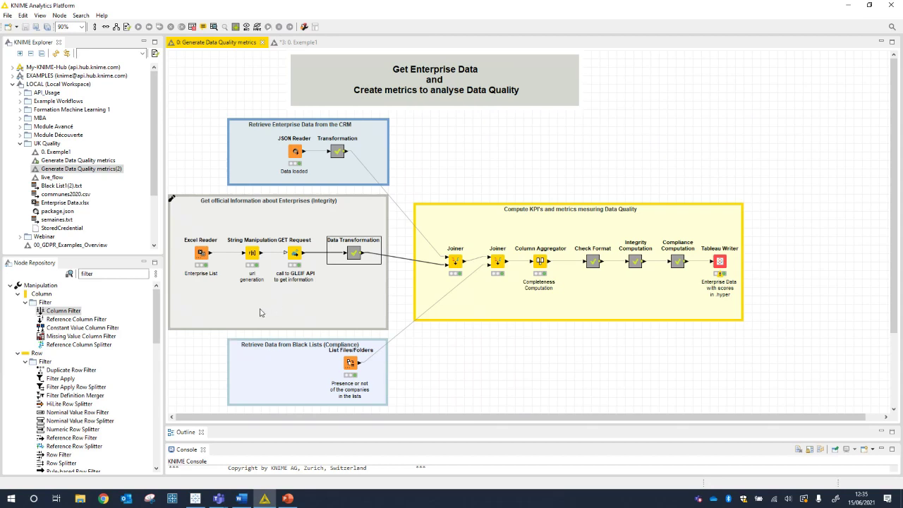
click(201, 255)
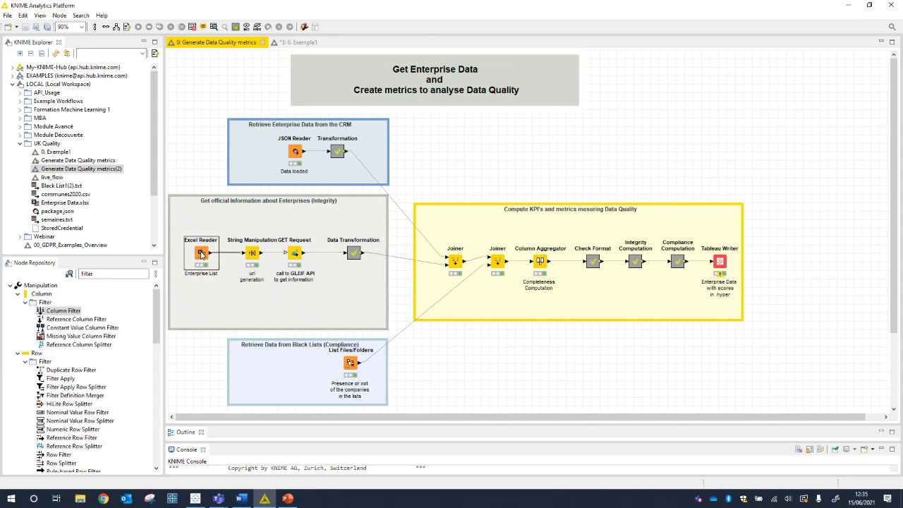
right_click(201, 254)
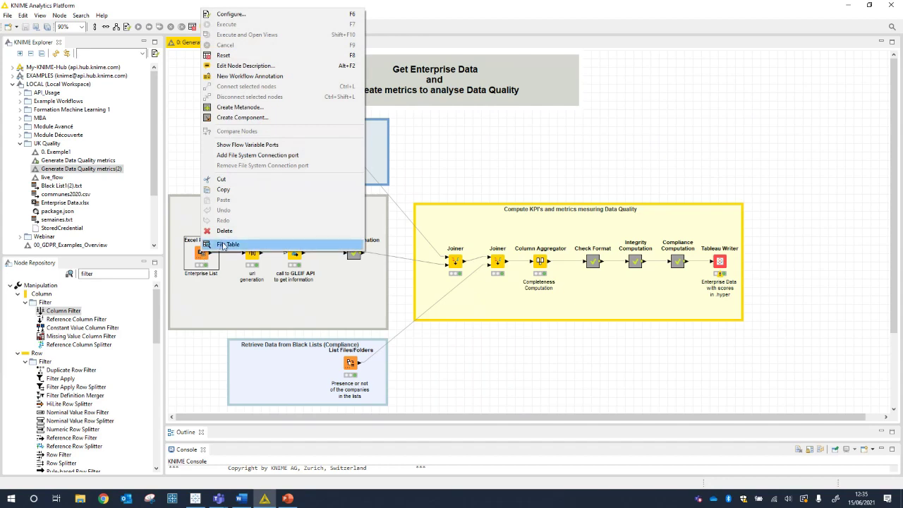
click(223, 244)
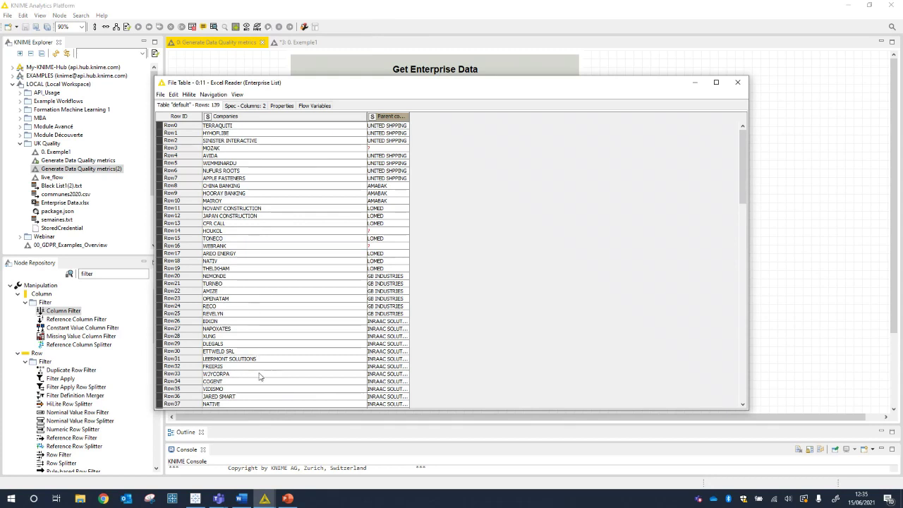
click(738, 84)
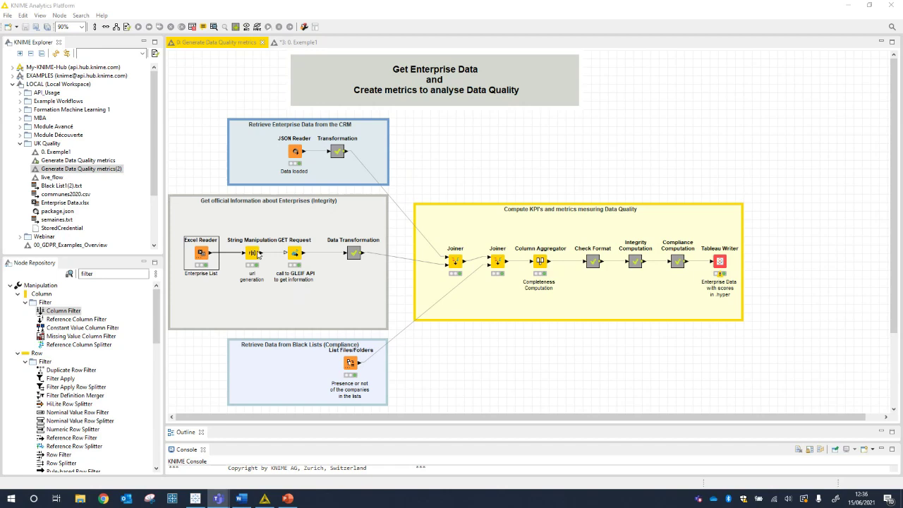
- Review the full url expression in the String Manipulation node's configuration and leave it without changes
right_click(252, 253)
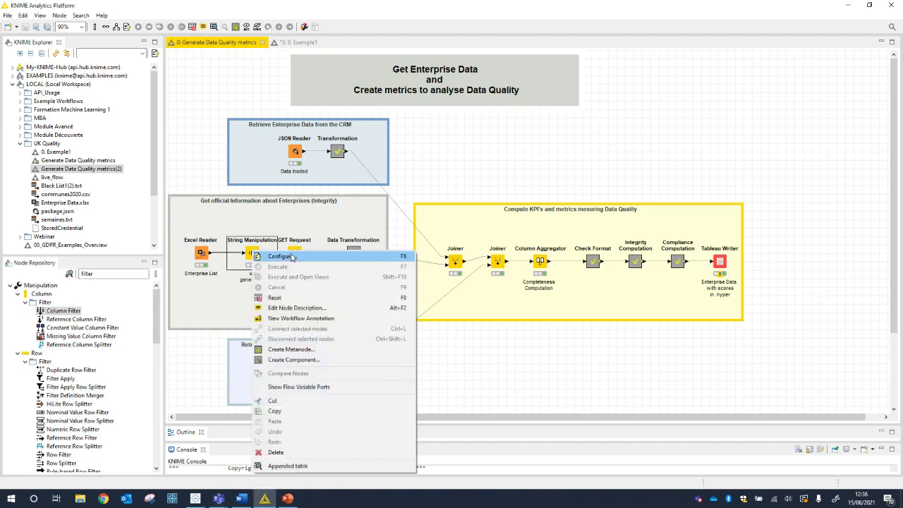
click(292, 257)
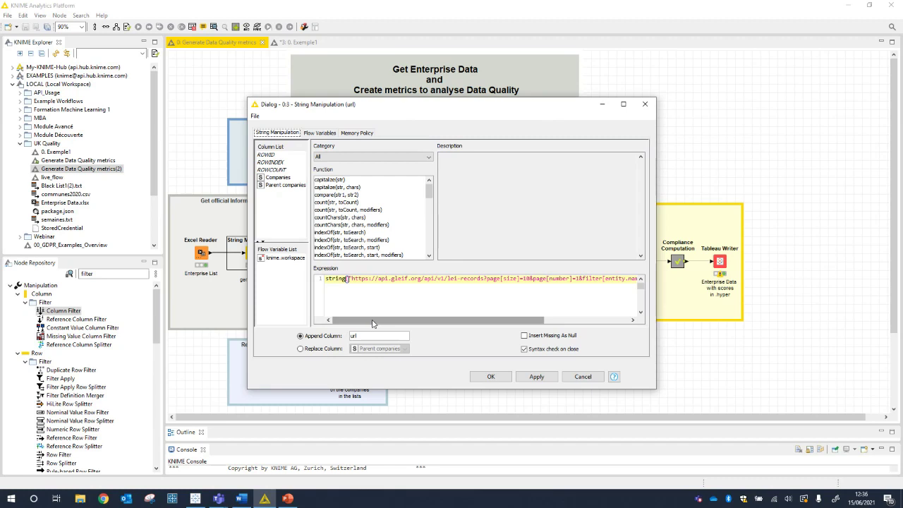
drag(373, 323, 524, 304)
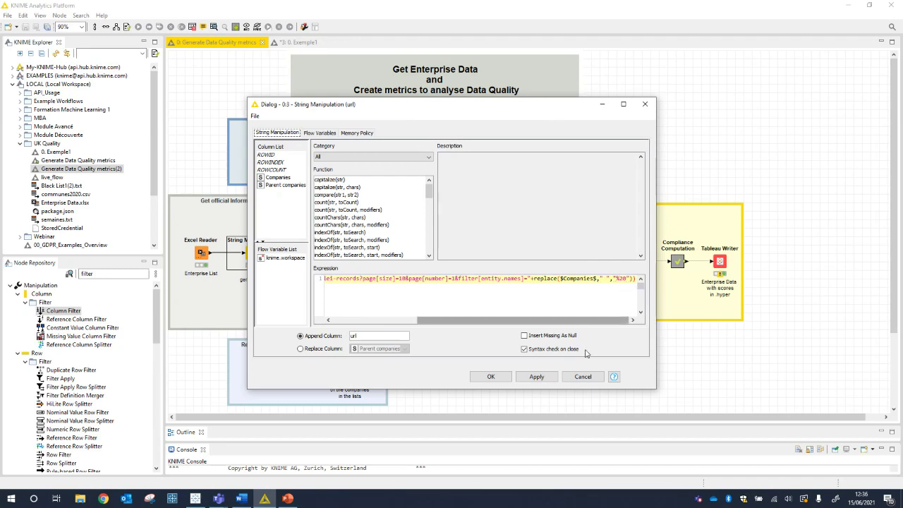
click(582, 377)
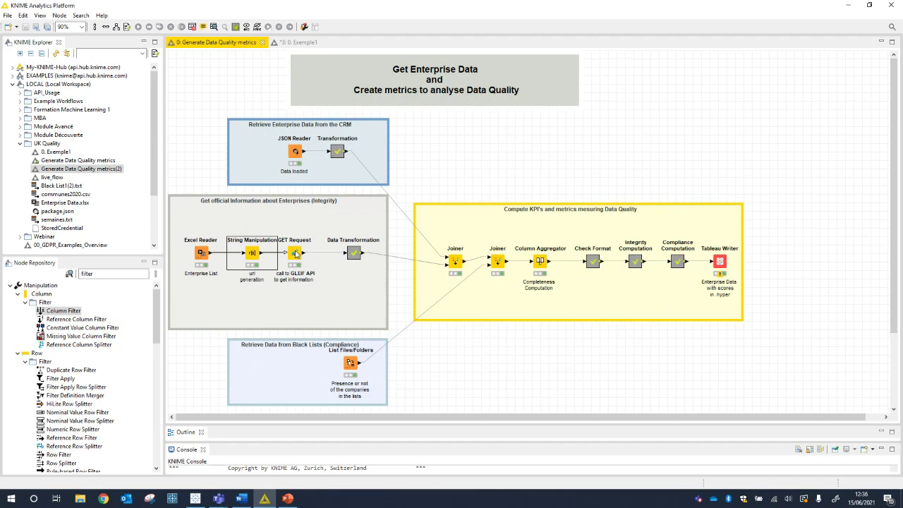
- Inspect the nodes inside the Data Transformation metanode, close it, and select the Column Aggregator node in the main workflow
double_click(354, 253)
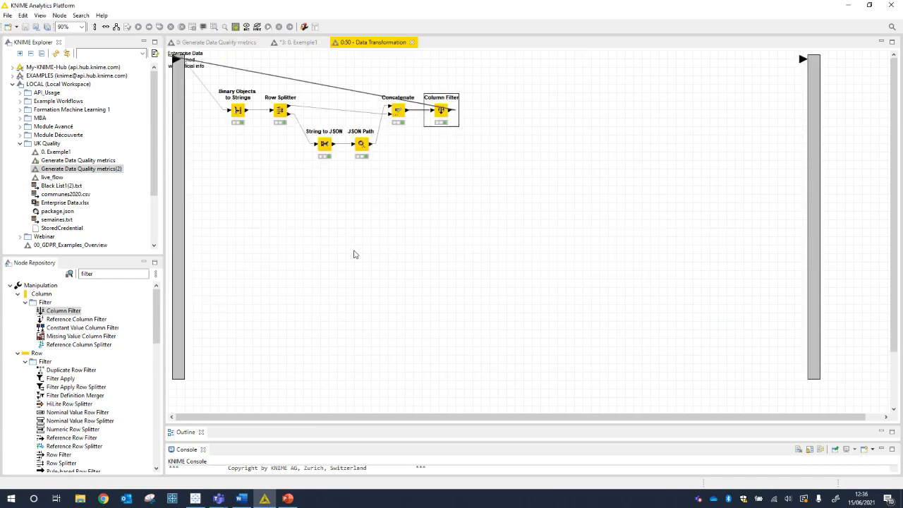
click(411, 43)
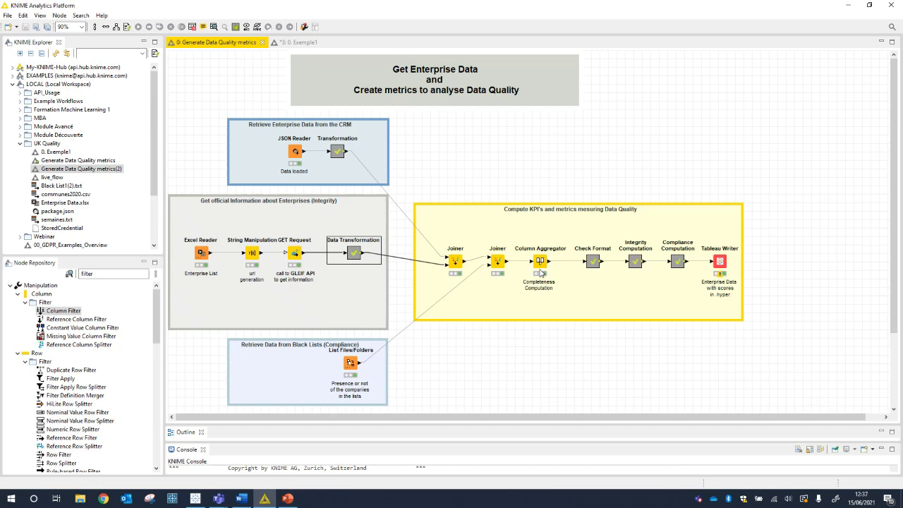
click(541, 273)
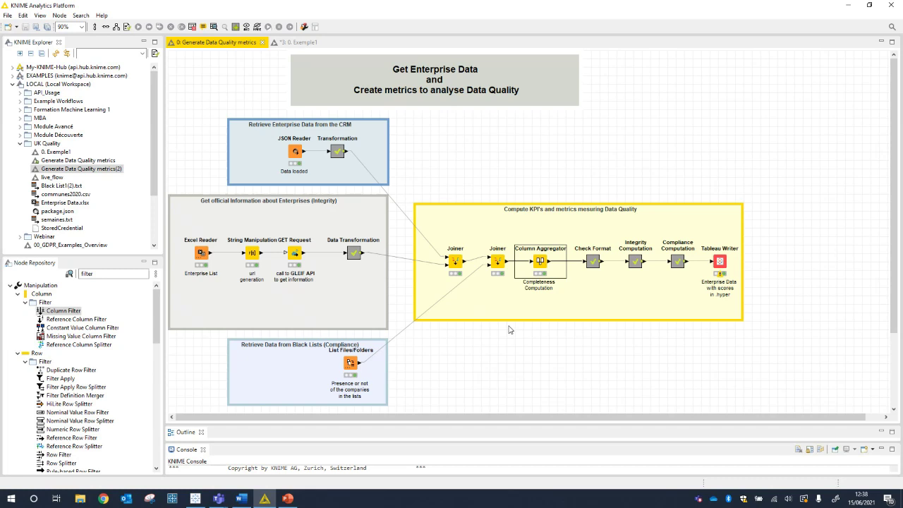
- Minimize KNIME and switch to the DEMO.pptx presentation in PowerPoint
click(848, 5)
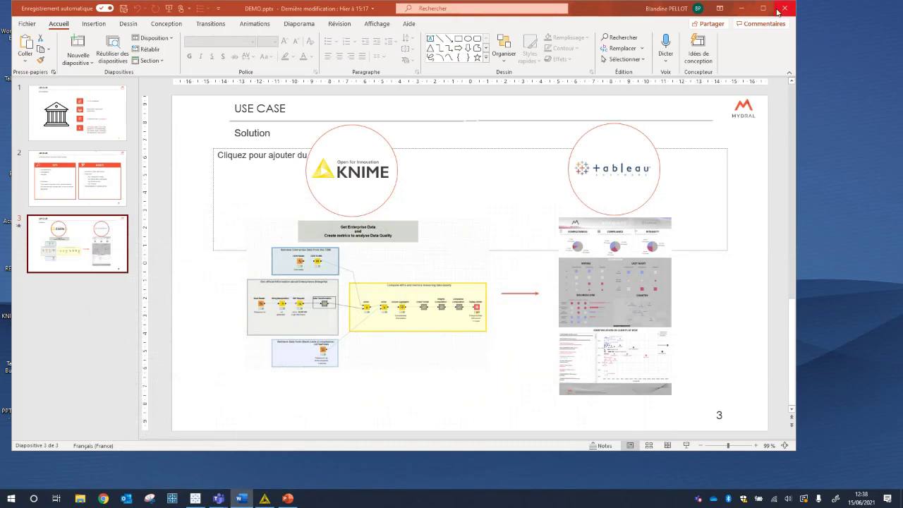